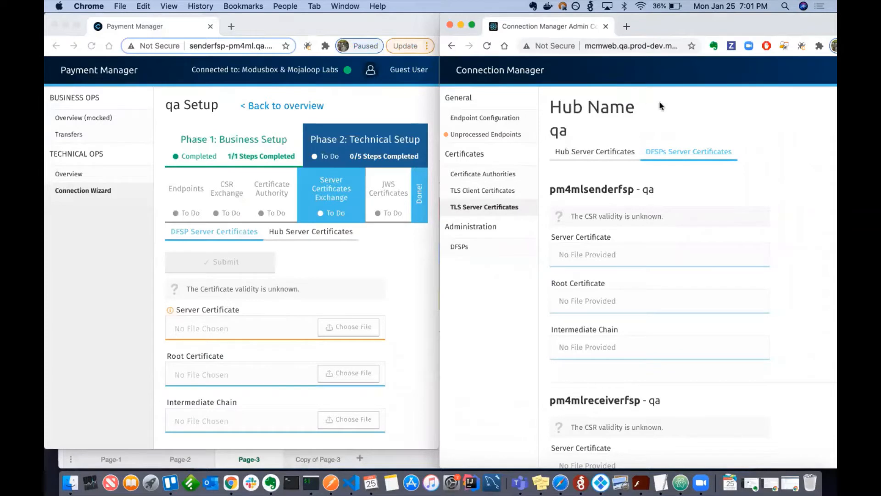
Review the hub's certificate authority, its switch_server external certificate authority, and the unprocessed DFSP client CSRs in Connection Manager
{"action": "left_click", "coordinate": [113, 243]}
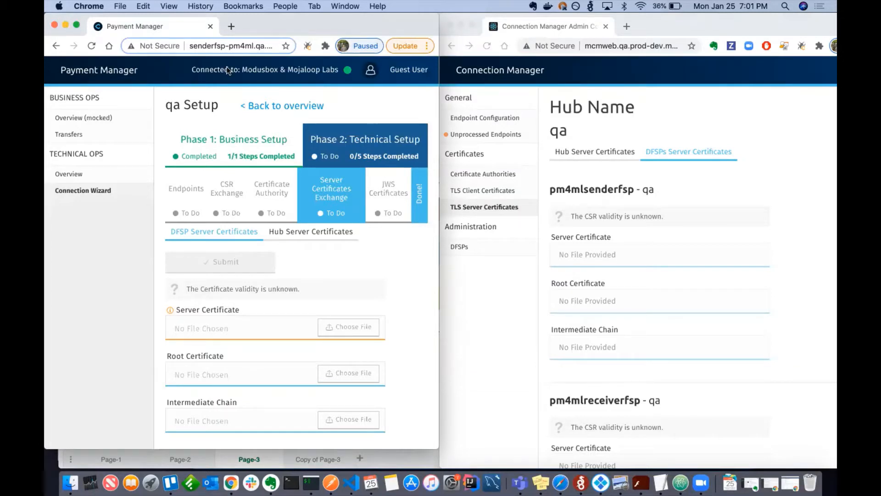
{"action": "left_click", "coordinate": [663, 102]}
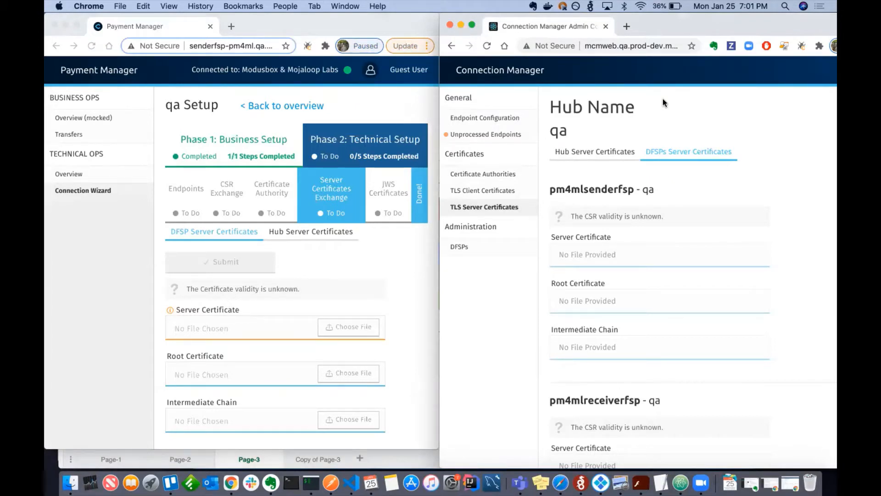
{"action": "left_click", "coordinate": [495, 173]}
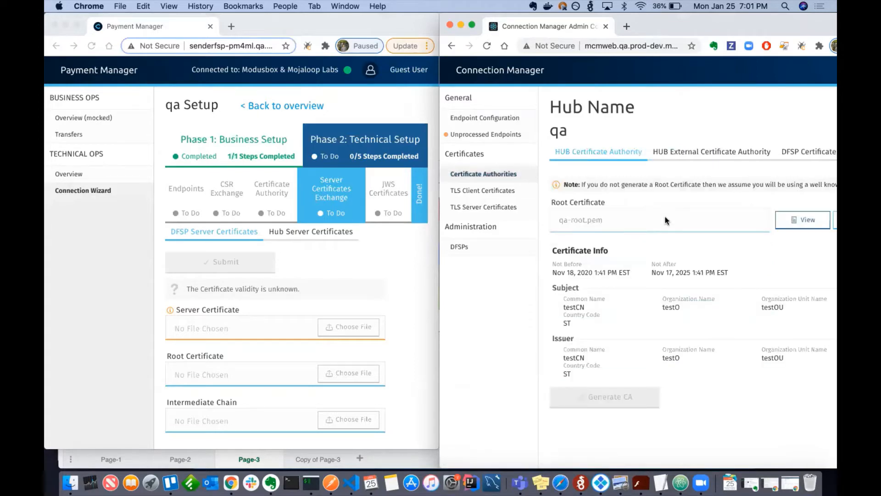
{"action": "left_click", "coordinate": [685, 154]}
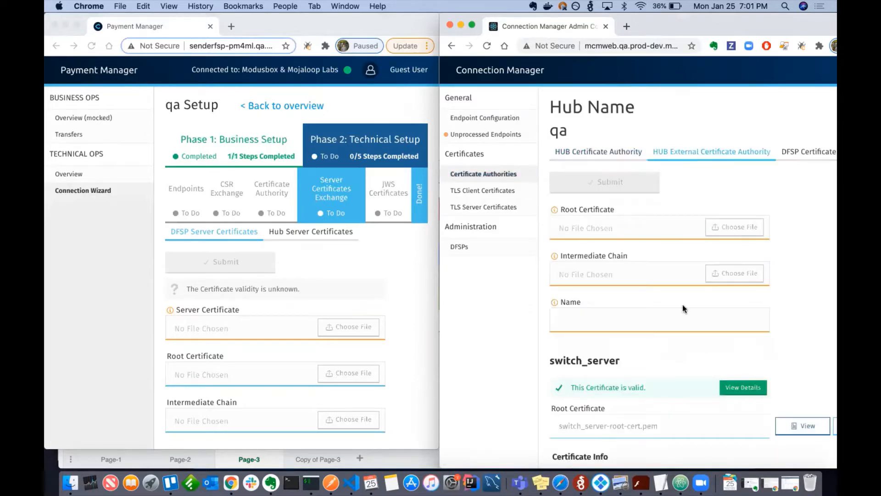
{"action": "scroll", "coordinate": [682, 305], "scroll_direction": "down", "scroll_amount": 4}
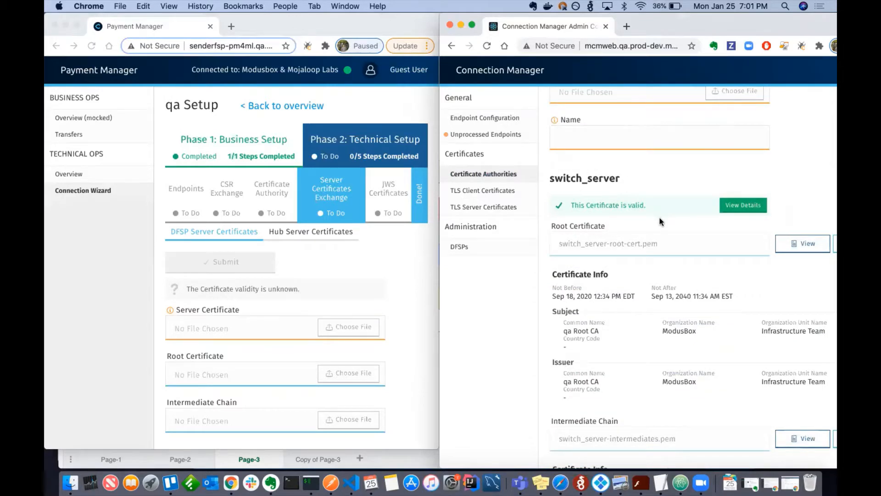
{"action": "scroll", "coordinate": [660, 222], "scroll_direction": "up", "scroll_amount": 4}
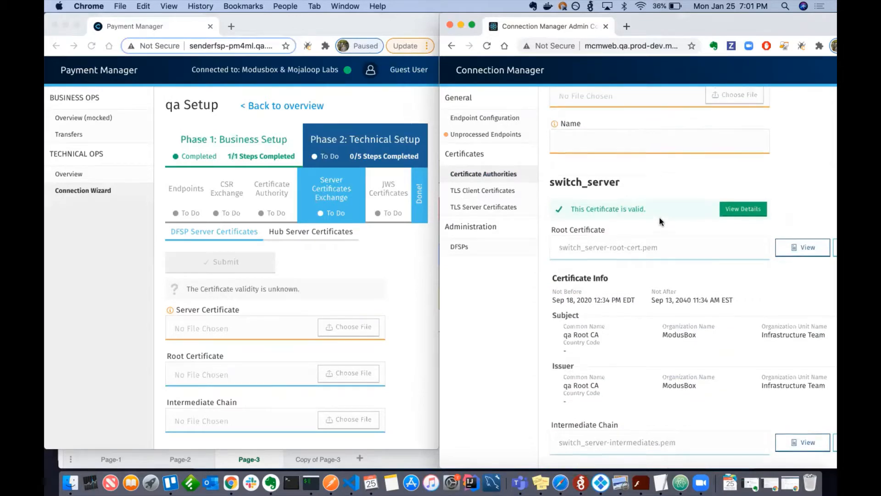
{"action": "left_click", "coordinate": [499, 193]}
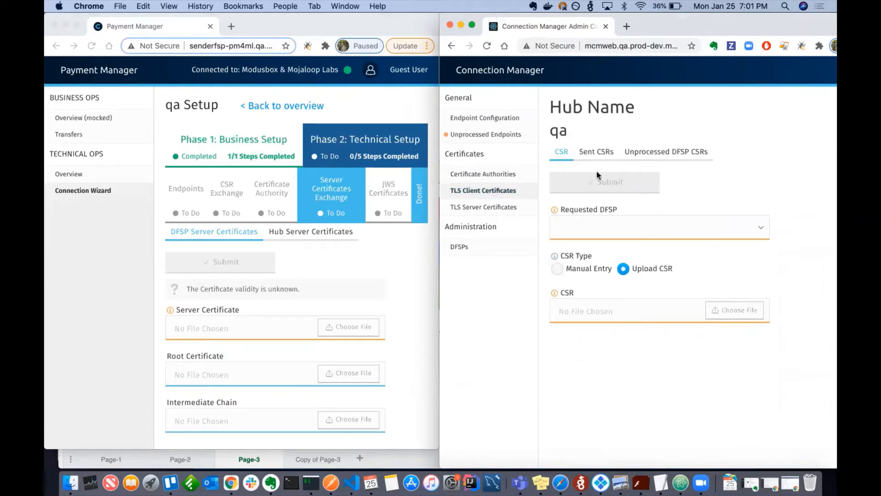
{"action": "left_click", "coordinate": [647, 155]}
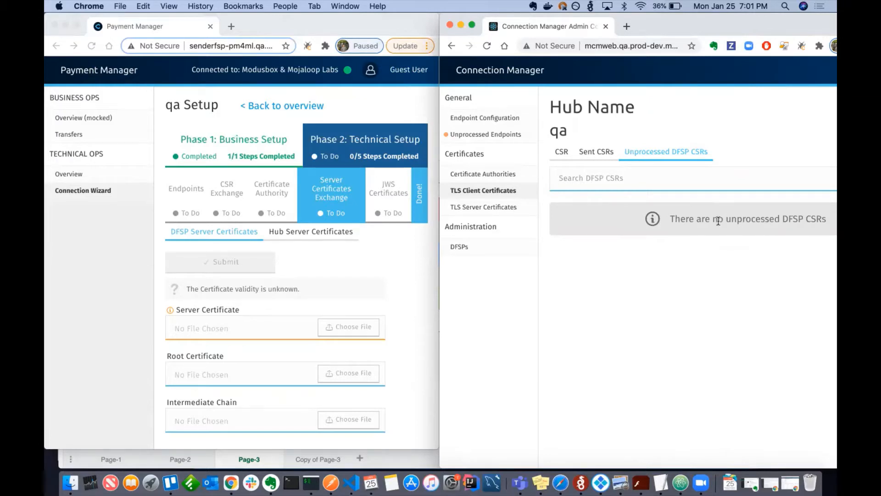
Switch to Payment Manager, open Phase 2: Technical Setup for qa, and auto-generate a CSR in CSR Exchange
{"action": "left_click", "coordinate": [120, 273]}
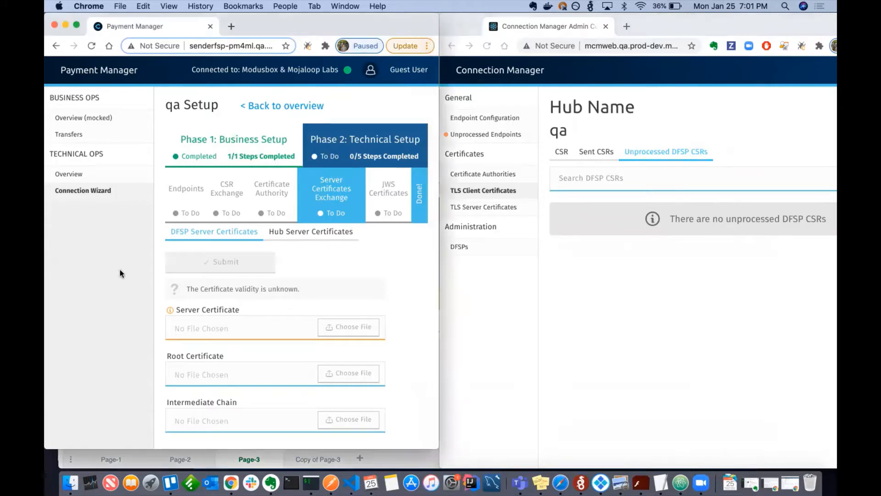
{"action": "left_click", "coordinate": [98, 118]}
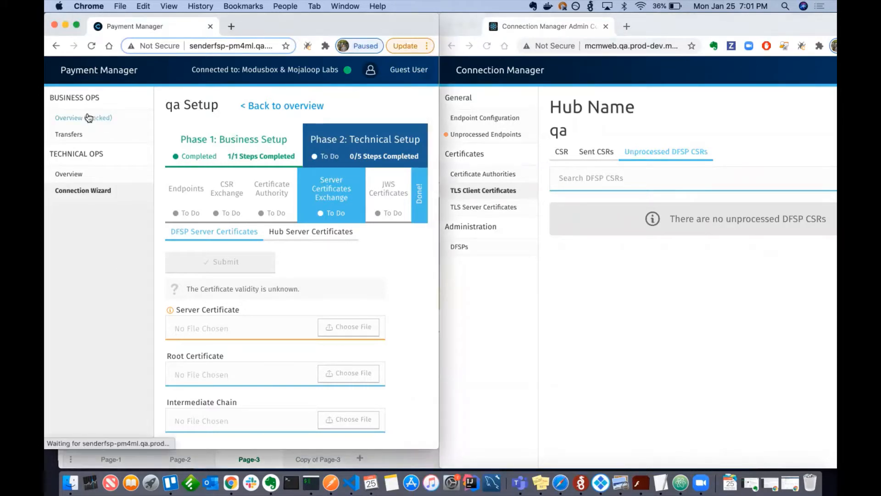
{"action": "left_click", "coordinate": [91, 191]}
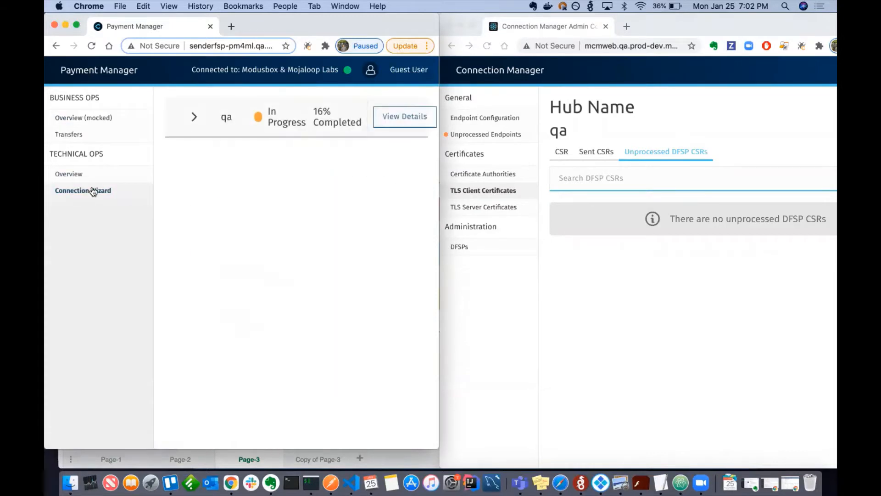
{"action": "left_click", "coordinate": [194, 118]}
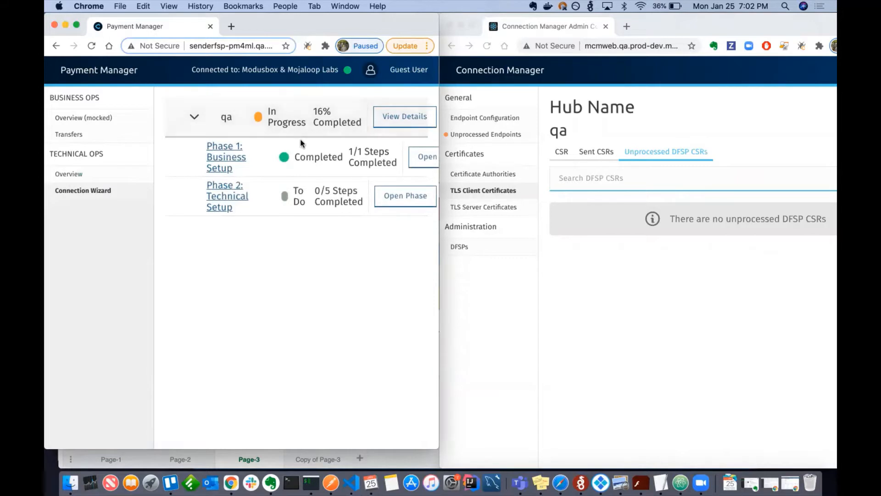
{"action": "left_click", "coordinate": [406, 204]}
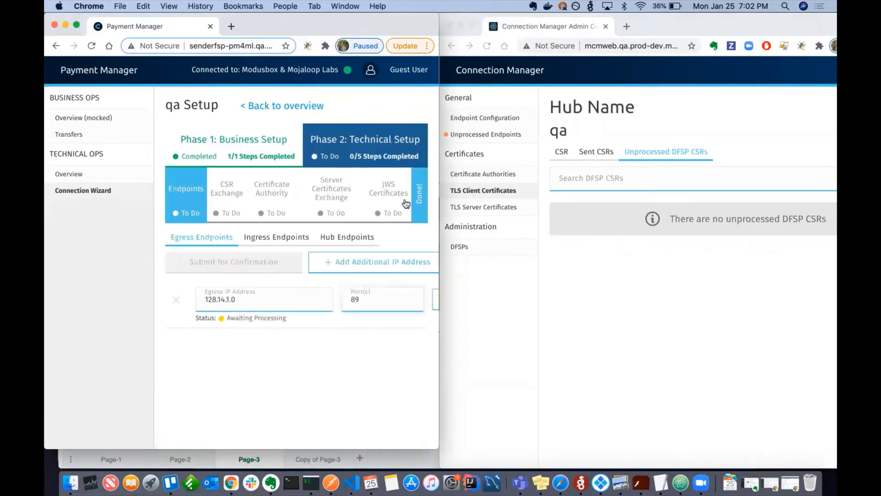
{"action": "left_click", "coordinate": [229, 194]}
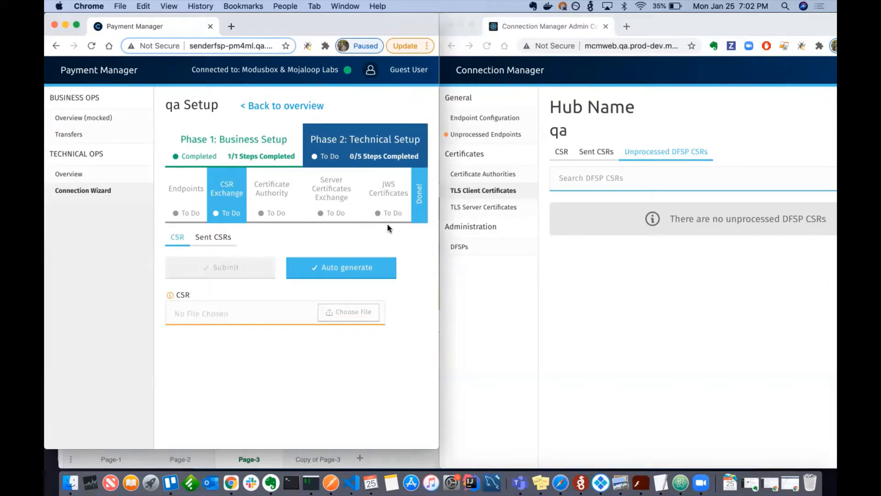
{"action": "left_click", "coordinate": [367, 262]}
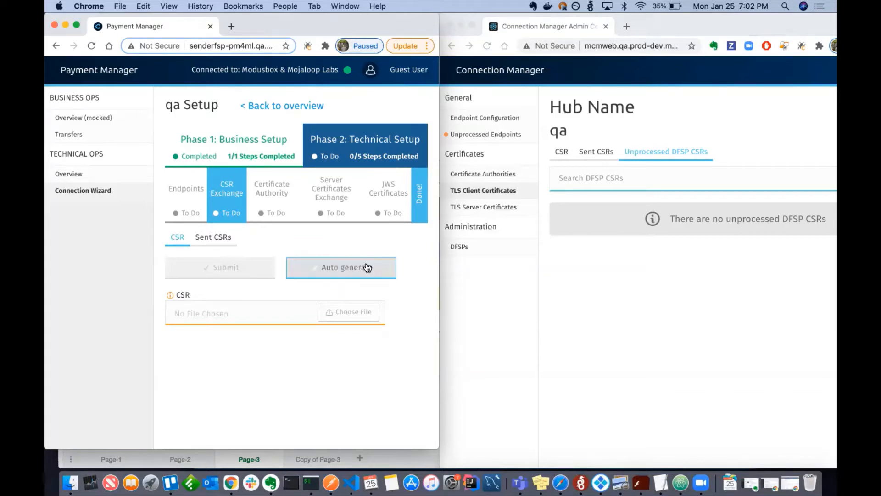
Reload Connection Manager, re-enter the HUB, and examine the unprocessed client CSR from pm4mlsenderfsp
{"action": "left_click", "coordinate": [636, 299]}
{"action": "key", "text": "super+r"}
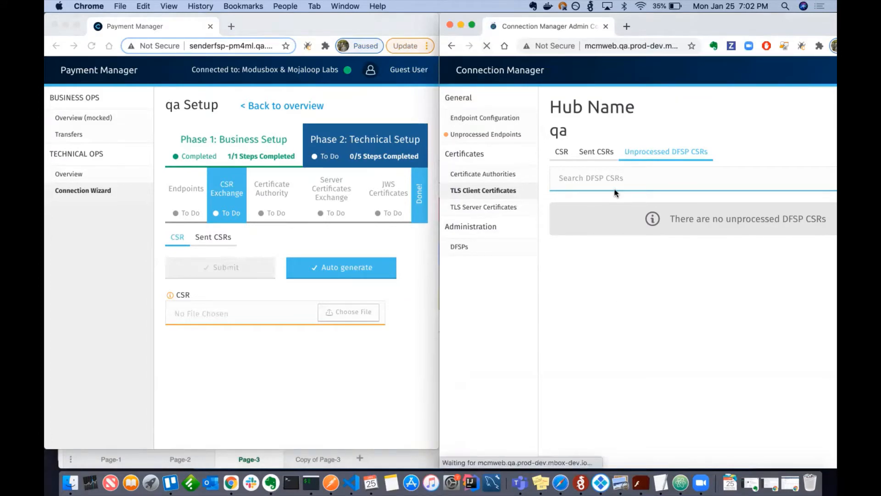
{"action": "left_click", "coordinate": [690, 290]}
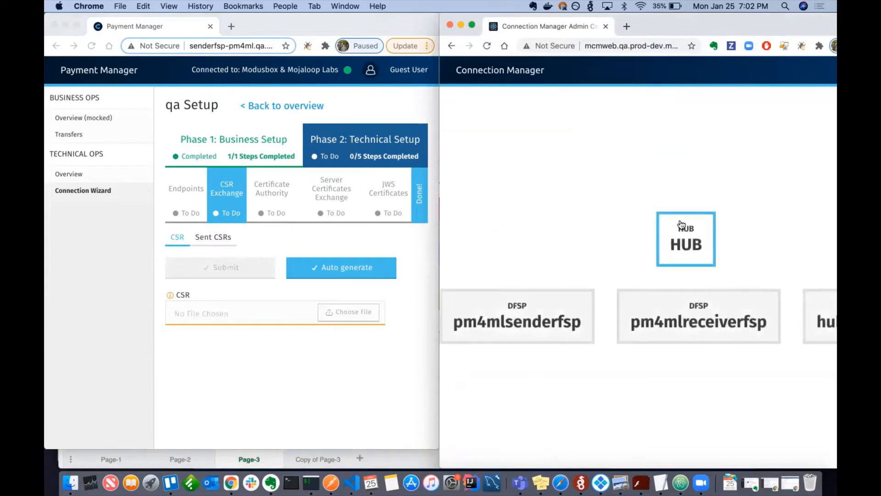
{"action": "left_click", "coordinate": [680, 221]}
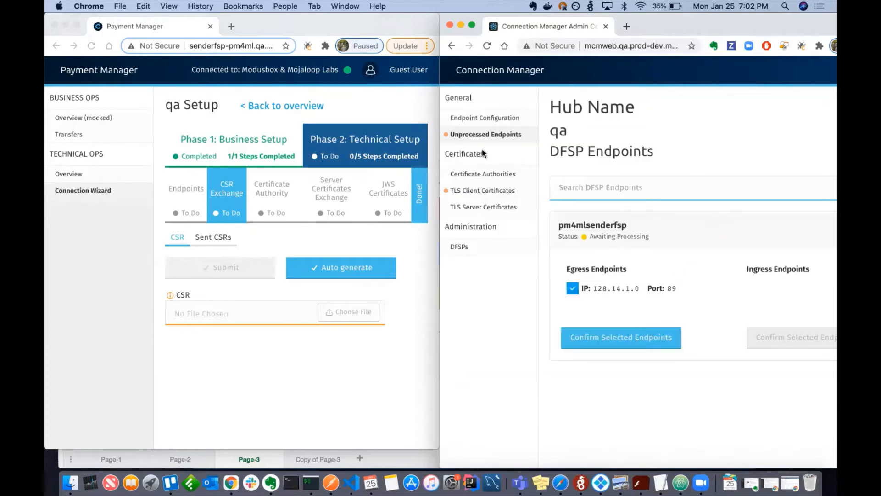
{"action": "left_click", "coordinate": [482, 190]}
{"action": "left_click", "coordinate": [680, 152]}
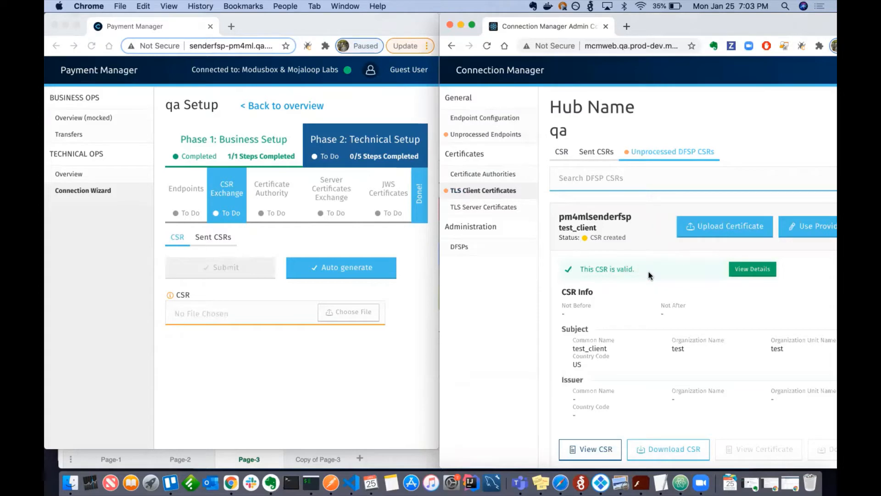
{"action": "scroll", "coordinate": [649, 275], "scroll_direction": "down", "scroll_amount": 1}
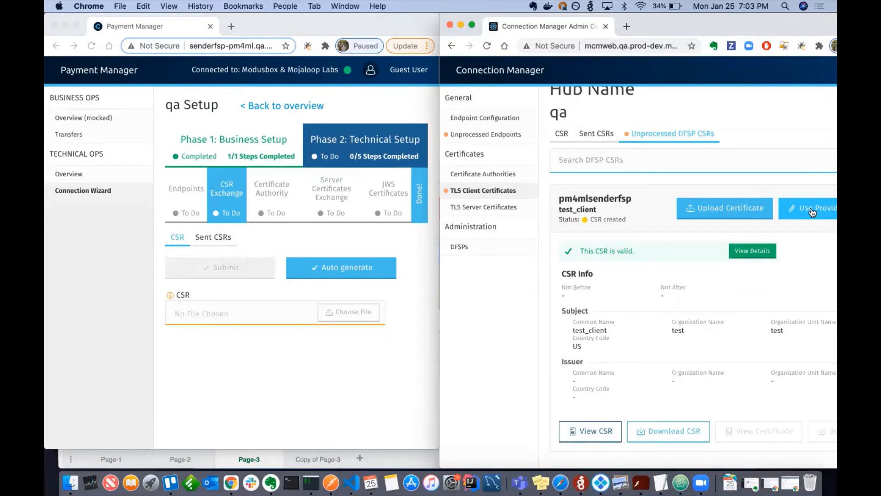
Check the switch_server entry among the hub's external certificate authorities
{"action": "left_click", "coordinate": [483, 174]}
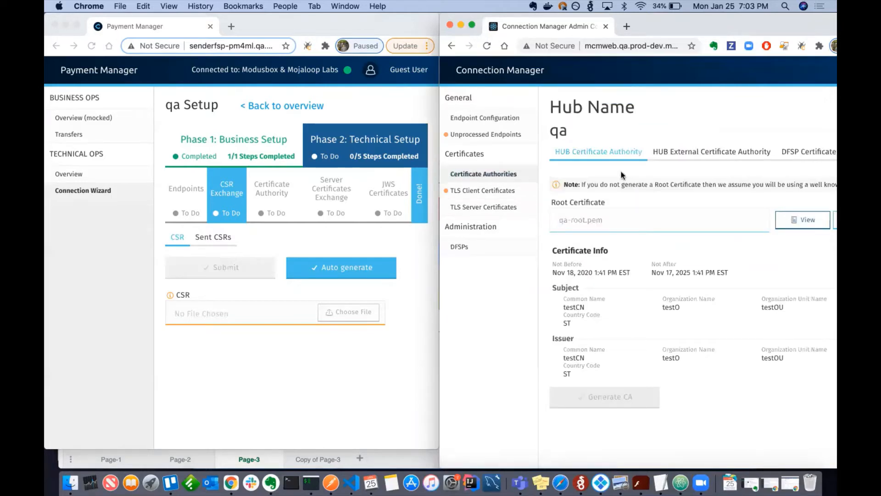
{"action": "left_click", "coordinate": [677, 153]}
{"action": "scroll", "coordinate": [667, 389], "scroll_direction": "down", "scroll_amount": 5}
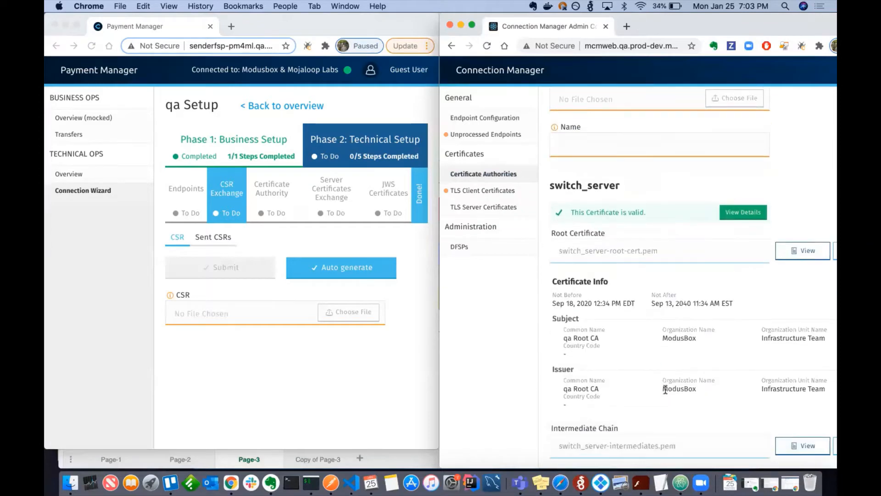
Sign the unprocessed pm4mlsenderfsp CSR for test_client using the provided CA
{"action": "left_click", "coordinate": [505, 191]}
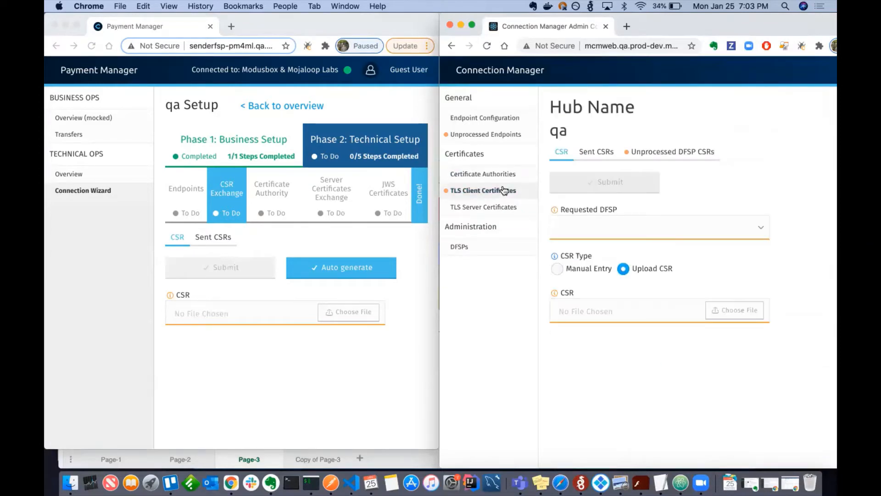
{"action": "left_click", "coordinate": [659, 152]}
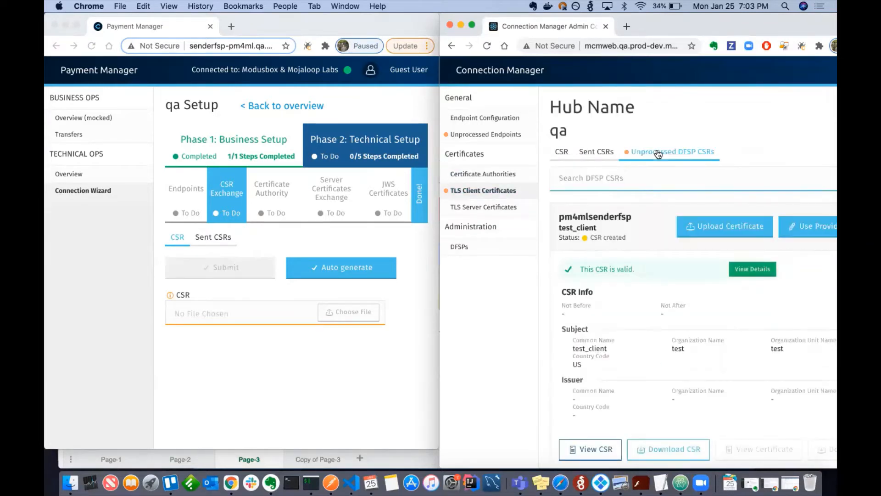
{"action": "left_click", "coordinate": [811, 226]}
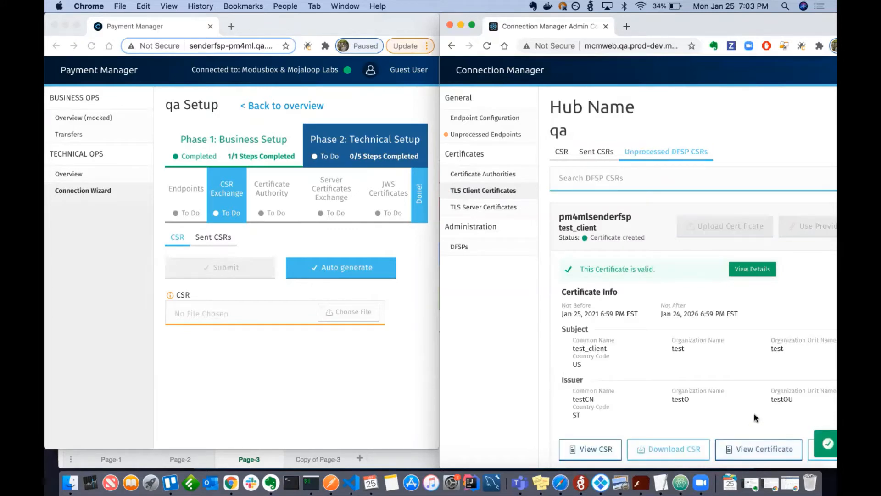
View the full text of the signed pm4mlsenderfsp client certificate and close it
{"action": "left_click", "coordinate": [757, 453]}
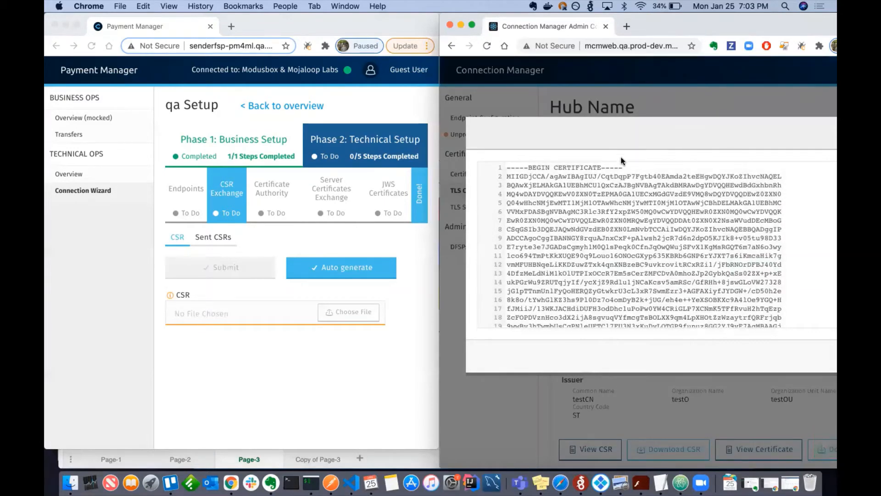
{"action": "left_click_drag", "start_coordinate": [680, 21], "coordinate": [583, 20]}
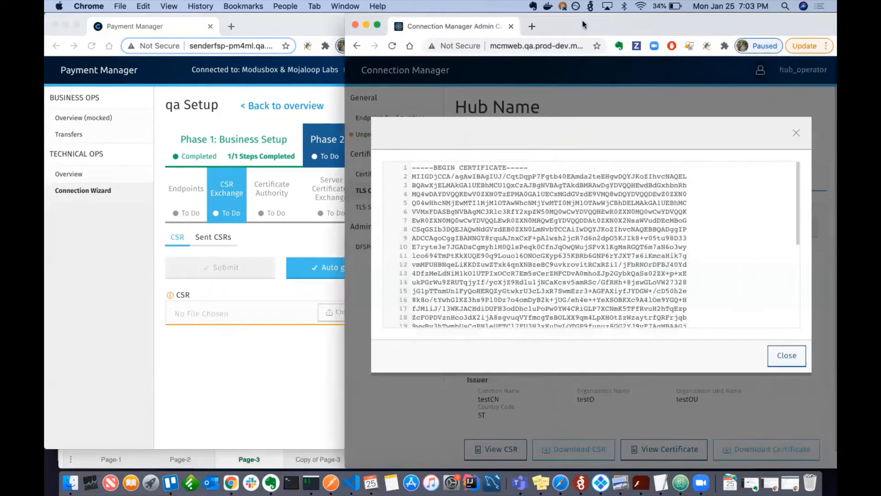
{"action": "left_click", "coordinate": [786, 355]}
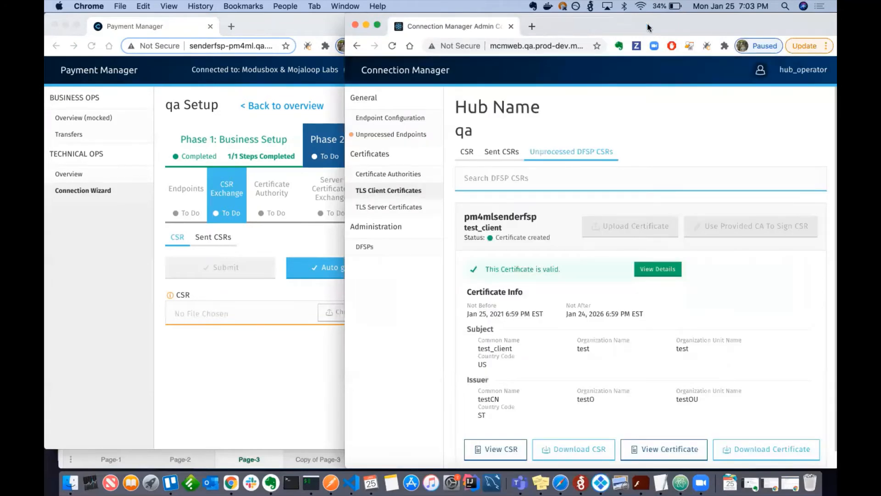
{"action": "left_click_drag", "start_coordinate": [649, 24], "coordinate": [743, 20]}
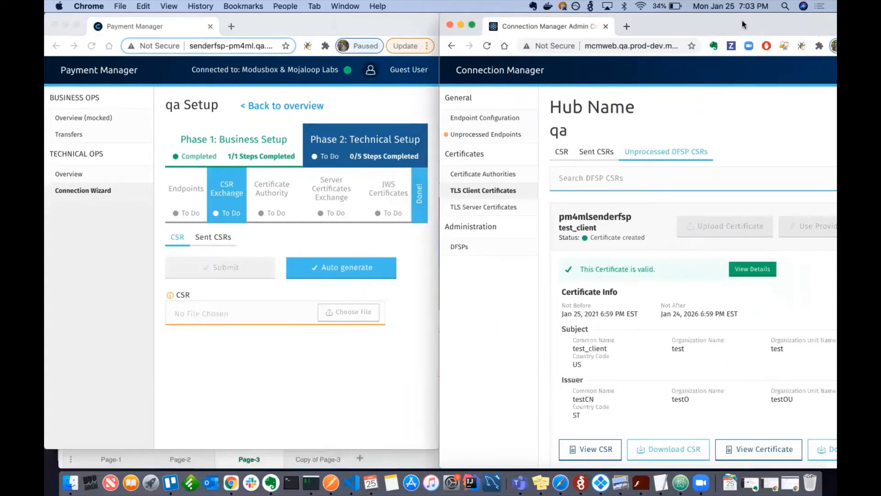
Switch to Payment Manager and open the Server Certificates Exchange stage of the qa Technical Setup
{"action": "left_click", "coordinate": [333, 348]}
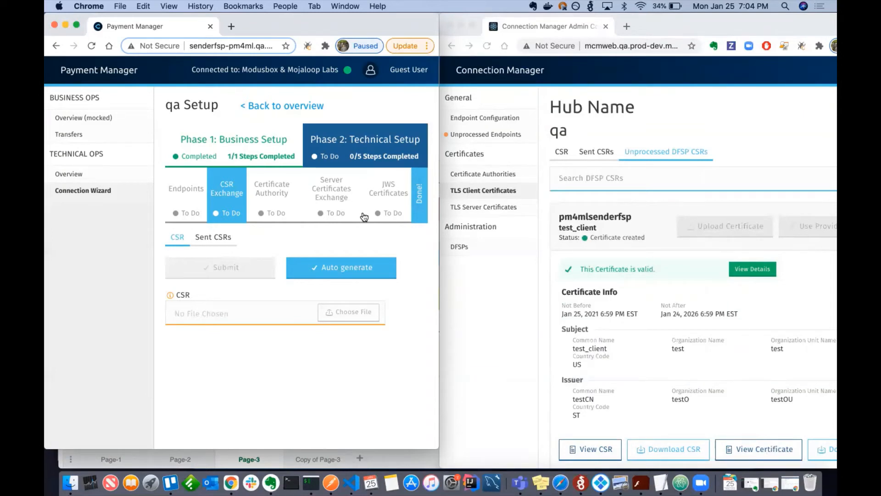
{"action": "left_click", "coordinate": [337, 195]}
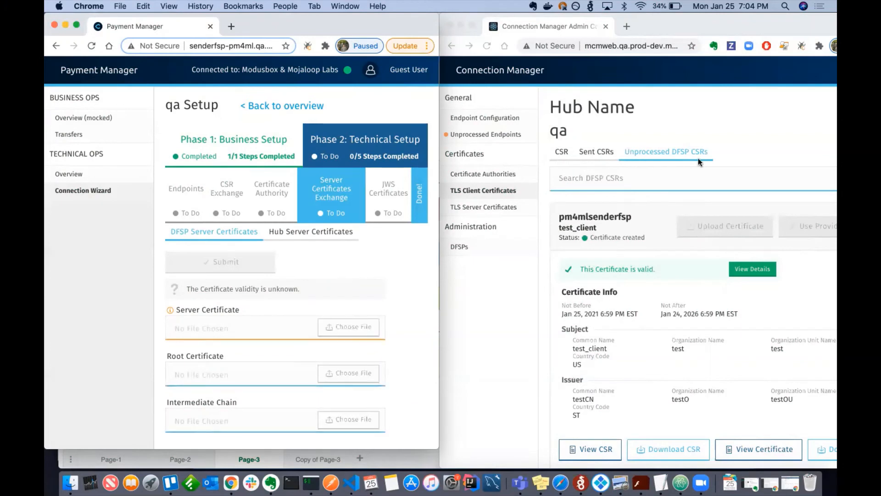
Examine the DFSPs' TLS server certificates in Connection Manager, including pm4mlsenderfsp and pm4mlreceiverfsp, and return to Payment Manager
{"action": "left_click", "coordinate": [710, 115]}
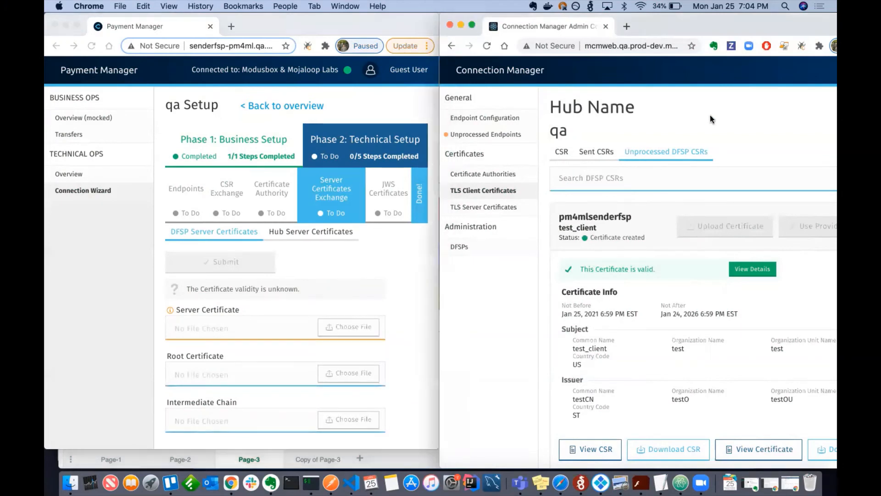
{"action": "left_click", "coordinate": [489, 210]}
{"action": "left_click", "coordinate": [484, 211]}
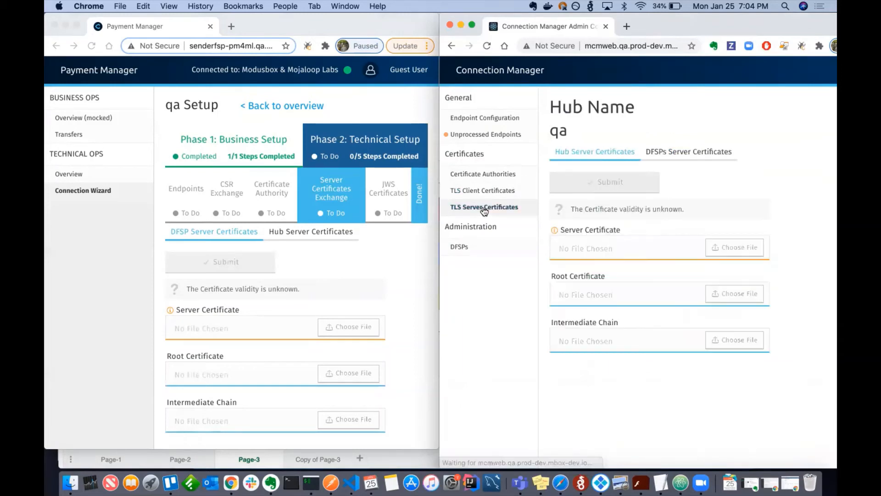
{"action": "left_click", "coordinate": [697, 155]}
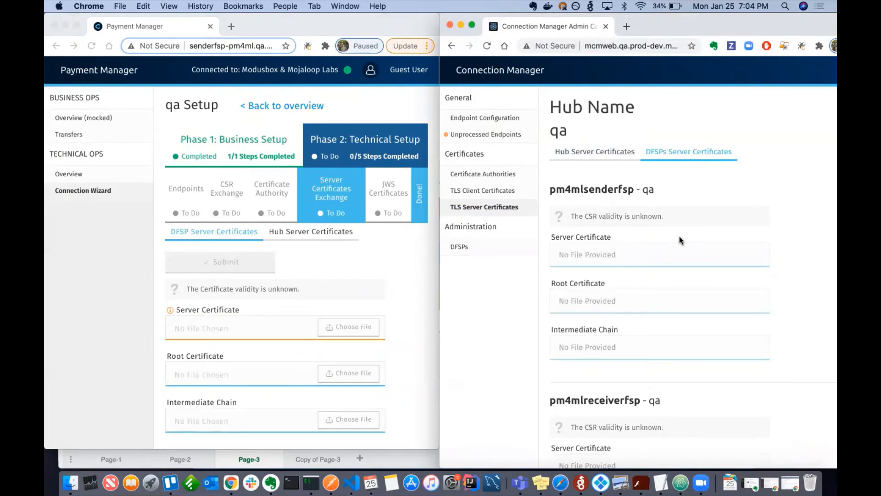
{"action": "scroll", "coordinate": [679, 236], "scroll_direction": "down", "scroll_amount": 8}
{"action": "scroll", "coordinate": [680, 236], "scroll_direction": "up", "scroll_amount": 8}
{"action": "left_click", "coordinate": [374, 269]}
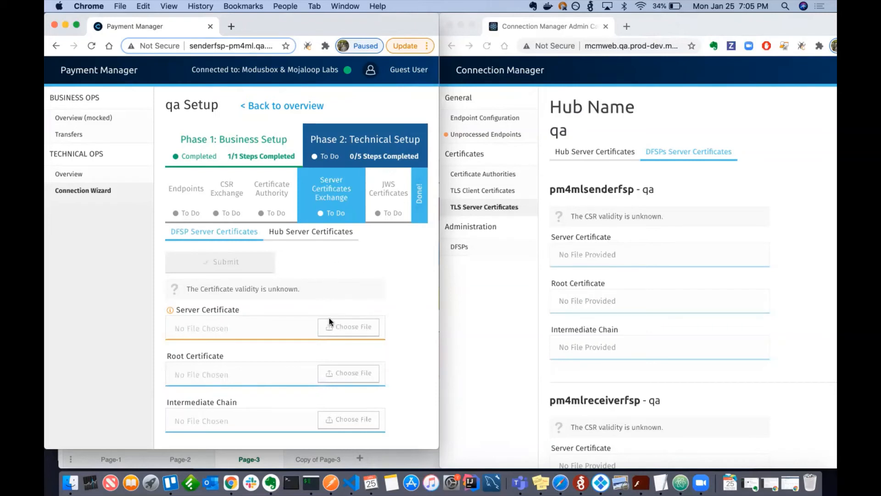
Switch to Postman and send the "post server certificate" request to the sender DFSP's Payment Manager endpoint in the mbox-qa environment
{"action": "left_click", "coordinate": [331, 482]}
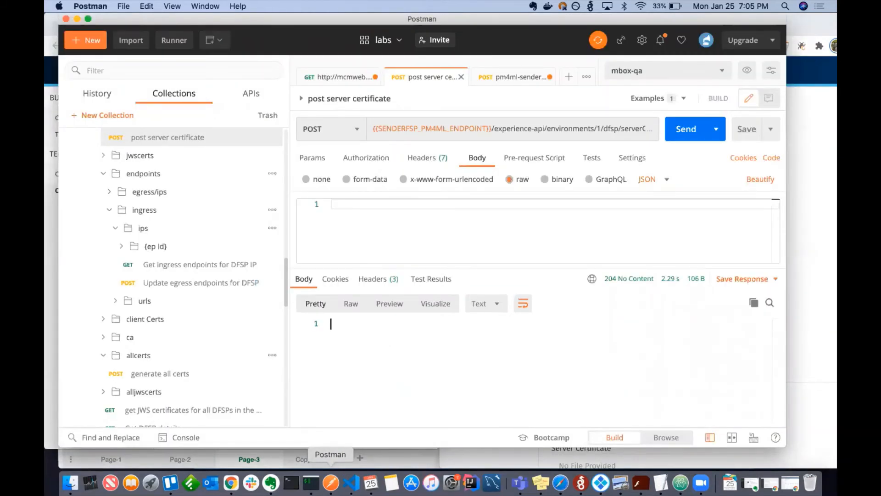
{"action": "left_click", "coordinate": [686, 129]}
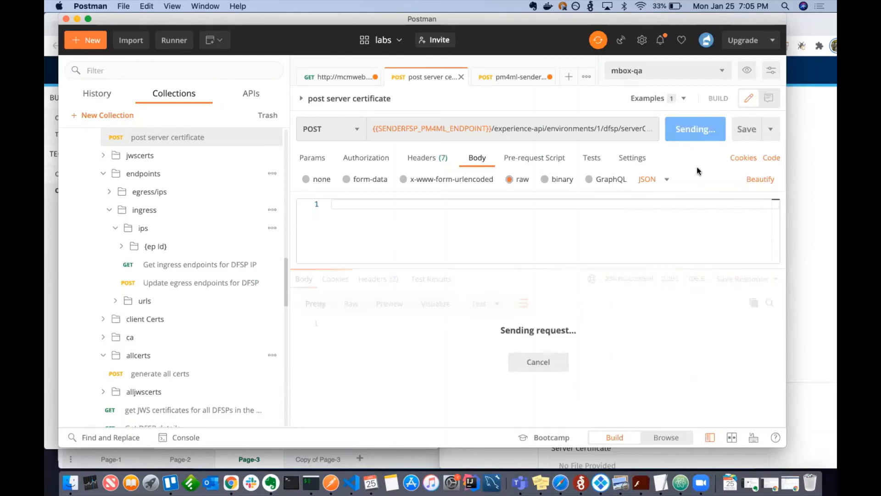
Switch to Connection Manager, reload it, and reopen the HUB's qa TLS server certificates for the DFSPs
{"action": "left_click", "coordinate": [815, 269]}
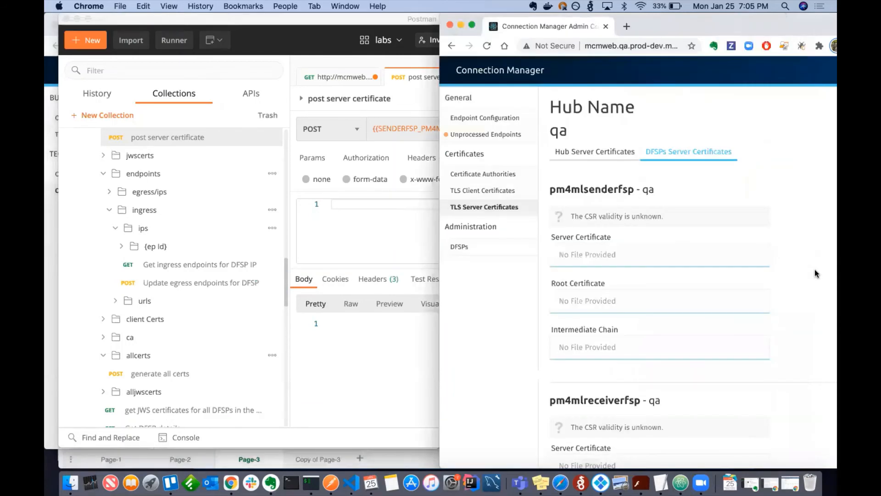
{"action": "left_click", "coordinate": [488, 46]}
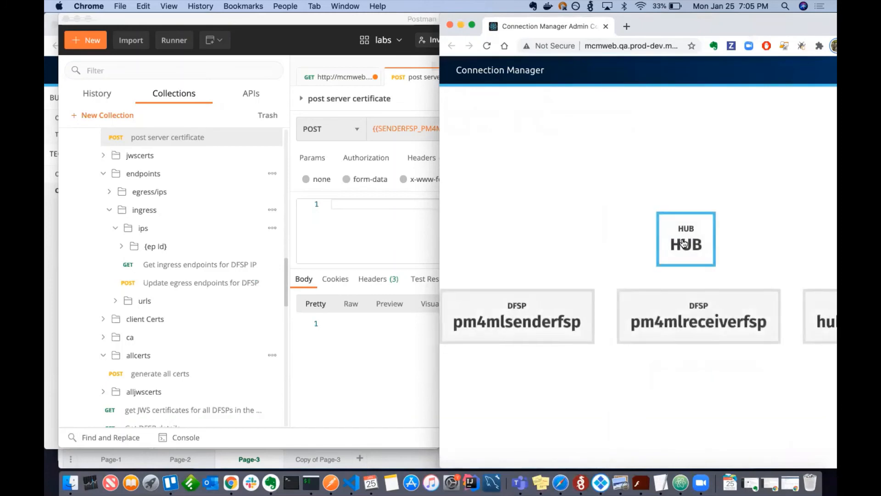
{"action": "left_click", "coordinate": [684, 244]}
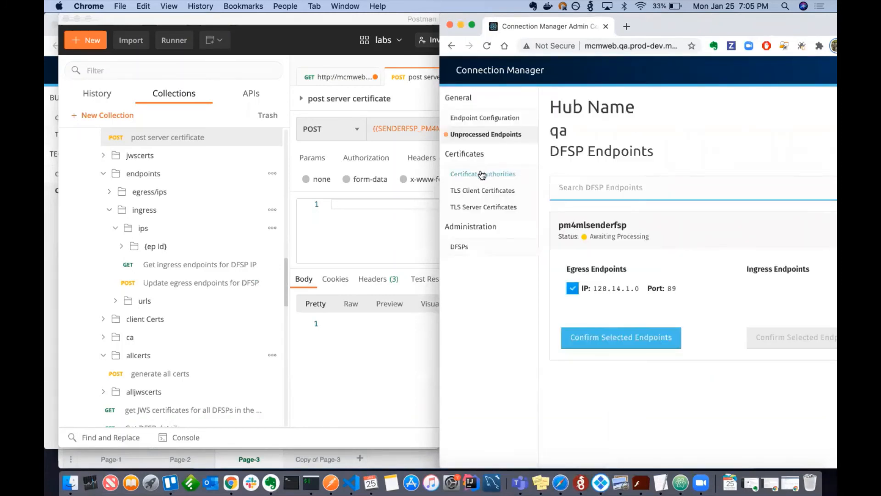
{"action": "left_click", "coordinate": [483, 207]}
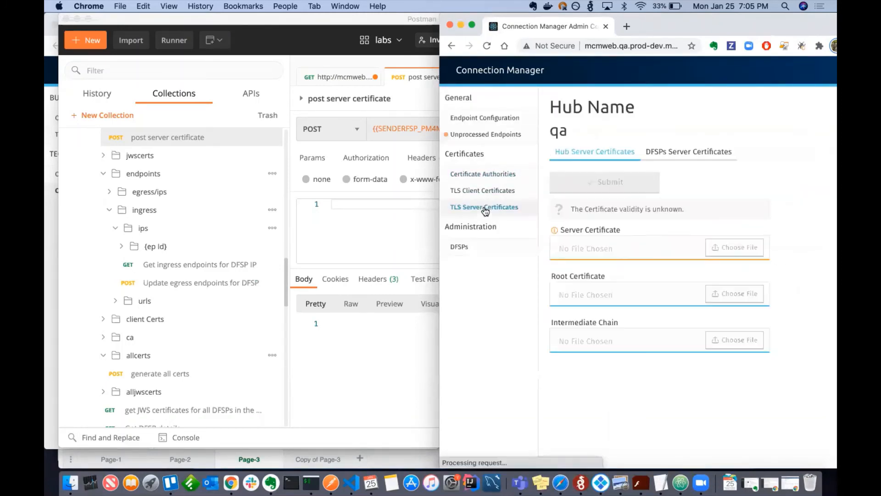
{"action": "left_click", "coordinate": [691, 156]}
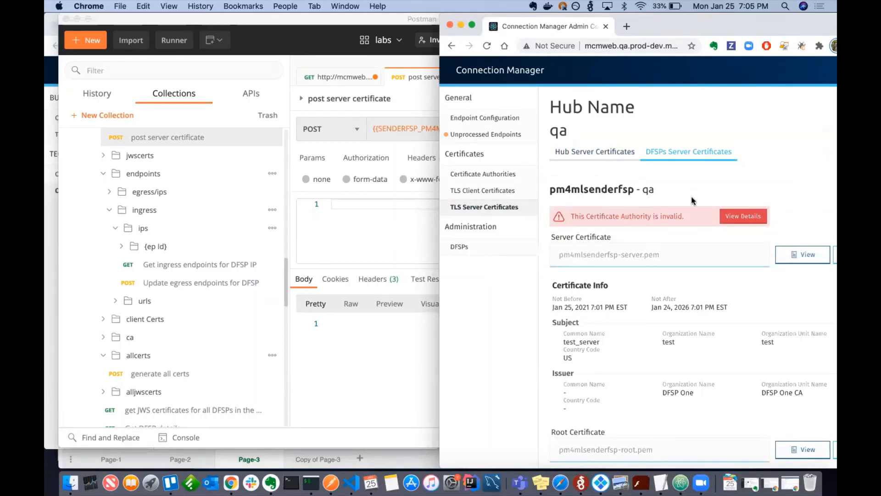
View the validation details of the pm4mlsenderfsp server certificate and close them
{"action": "double_click", "coordinate": [596, 189]}
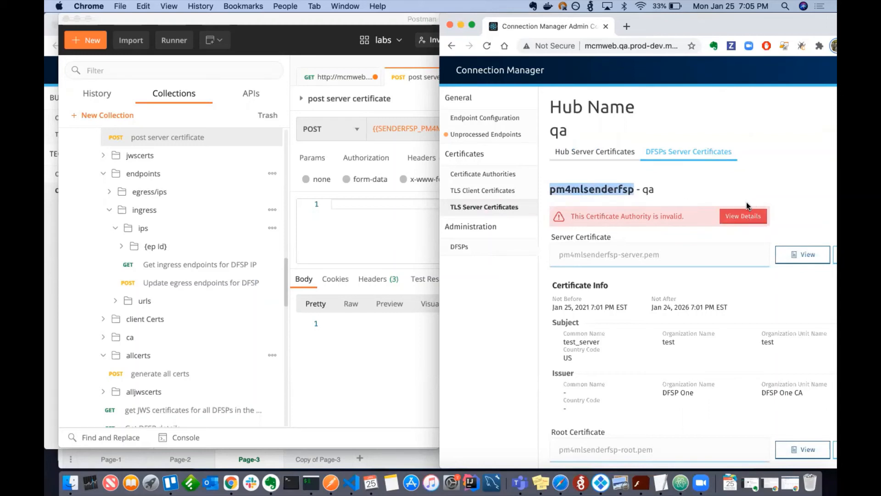
{"action": "left_click", "coordinate": [739, 218]}
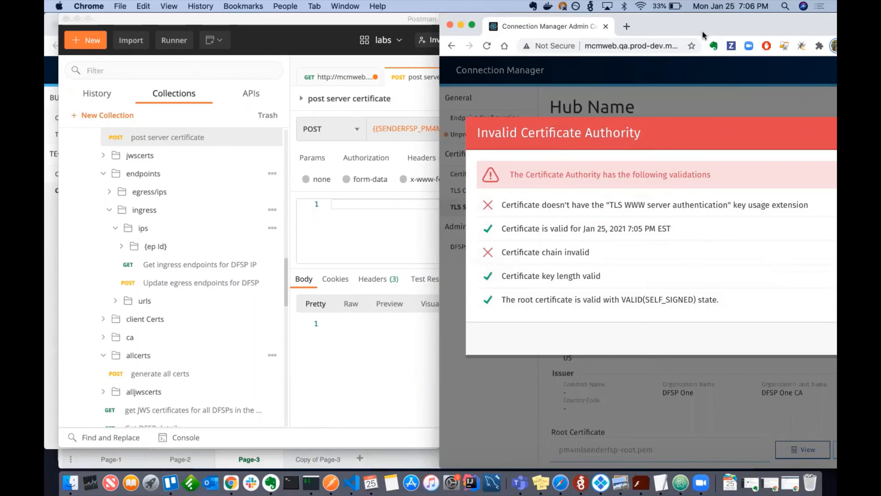
{"action": "left_click_drag", "start_coordinate": [709, 24], "coordinate": [725, 32]}
{"action": "left_click", "coordinate": [735, 338]}
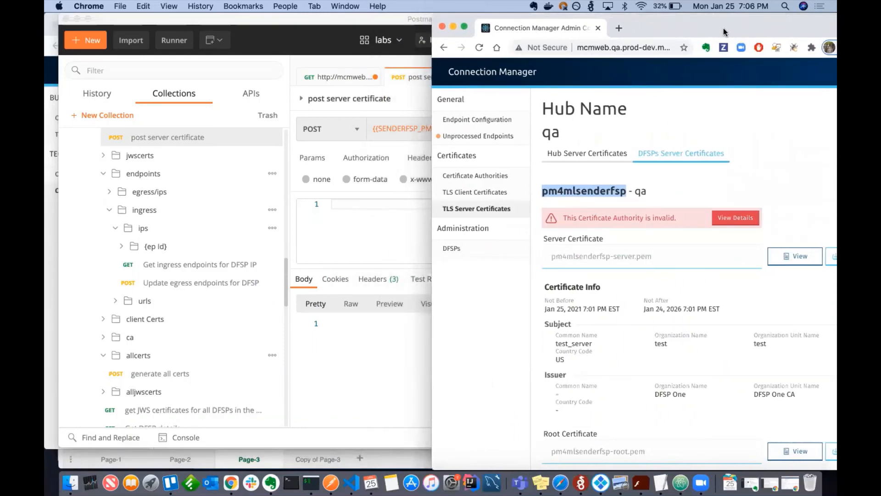